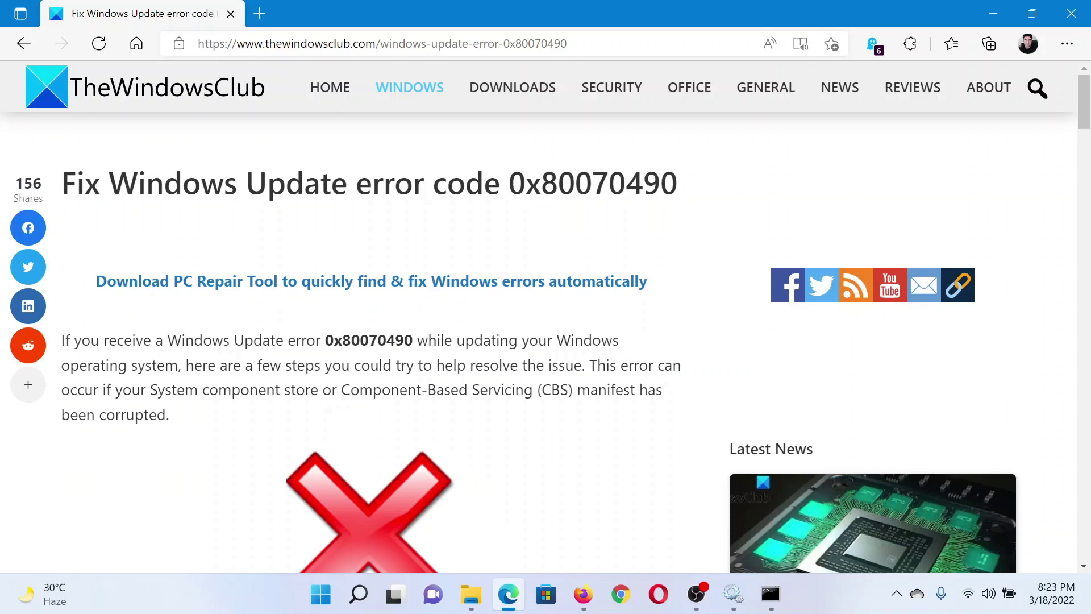
scroll(440, 215, "down", 2)
scroll(417, 232, "down", 5)
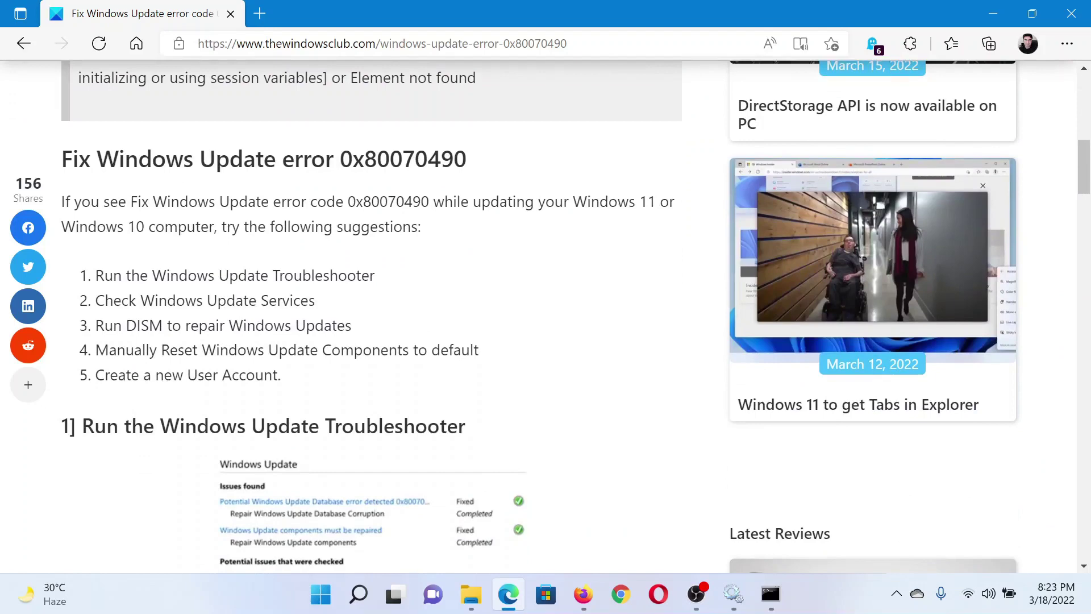
scroll(393, 226, "down", 3)
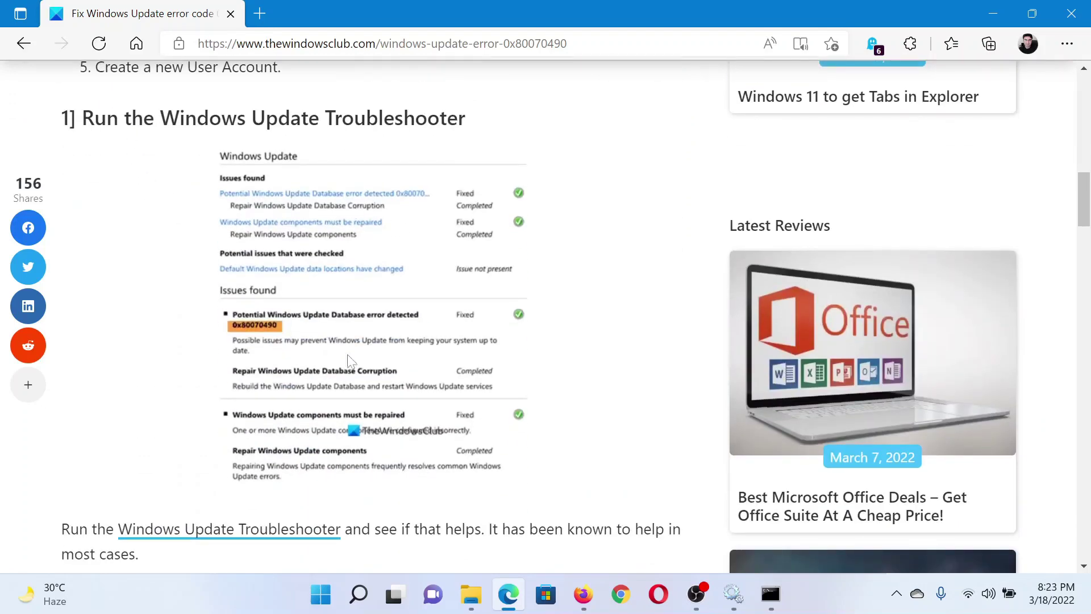
Open the Win+X quick-access menu by right-clicking the Start button.
right_click(321, 594)
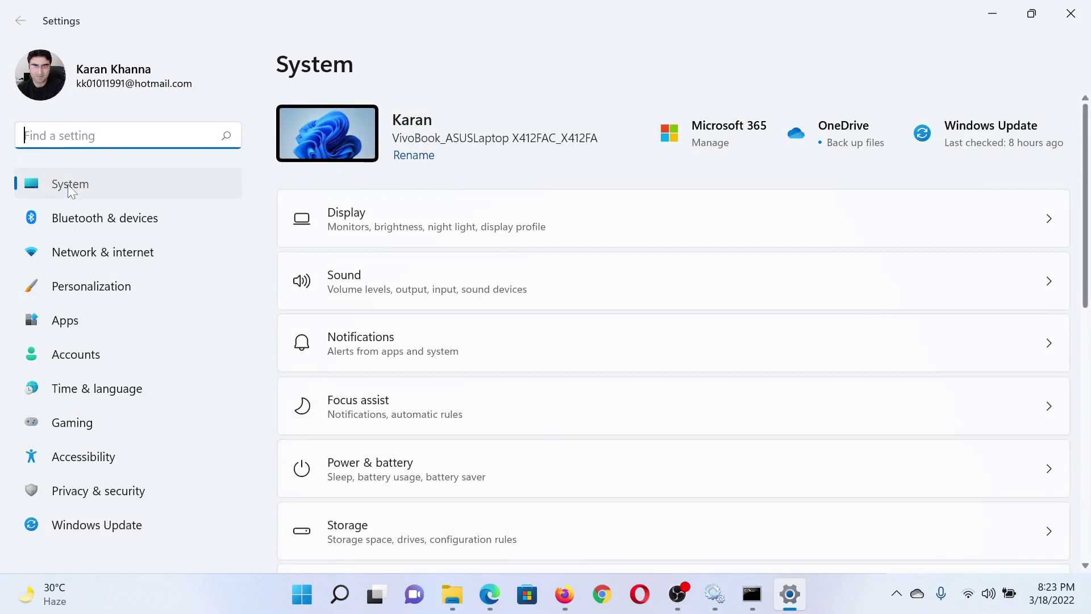
scroll(361, 360, "down", 1)
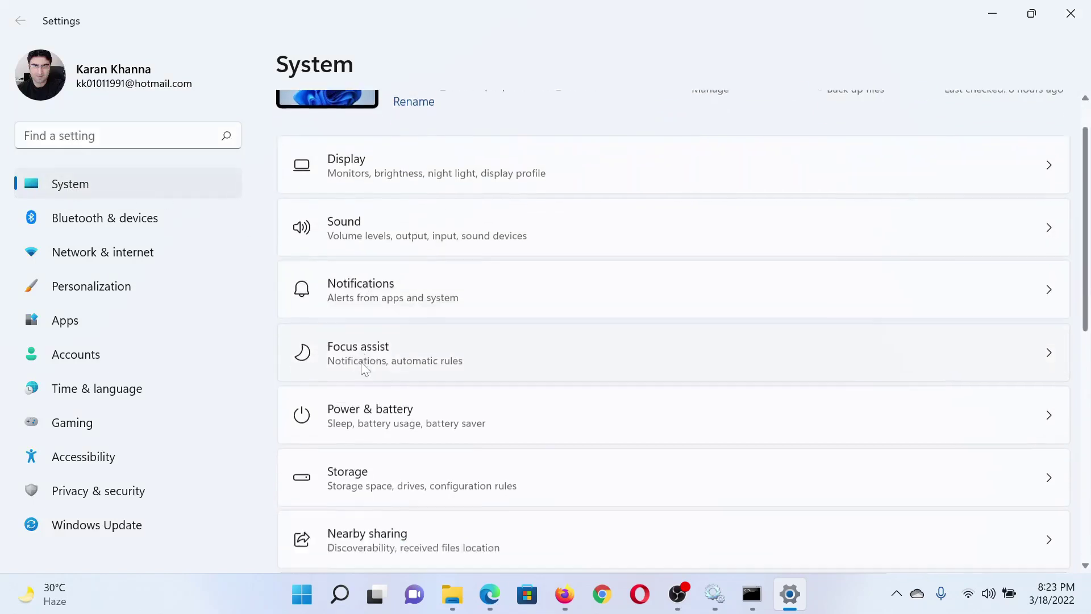
scroll(361, 360, "down", 5)
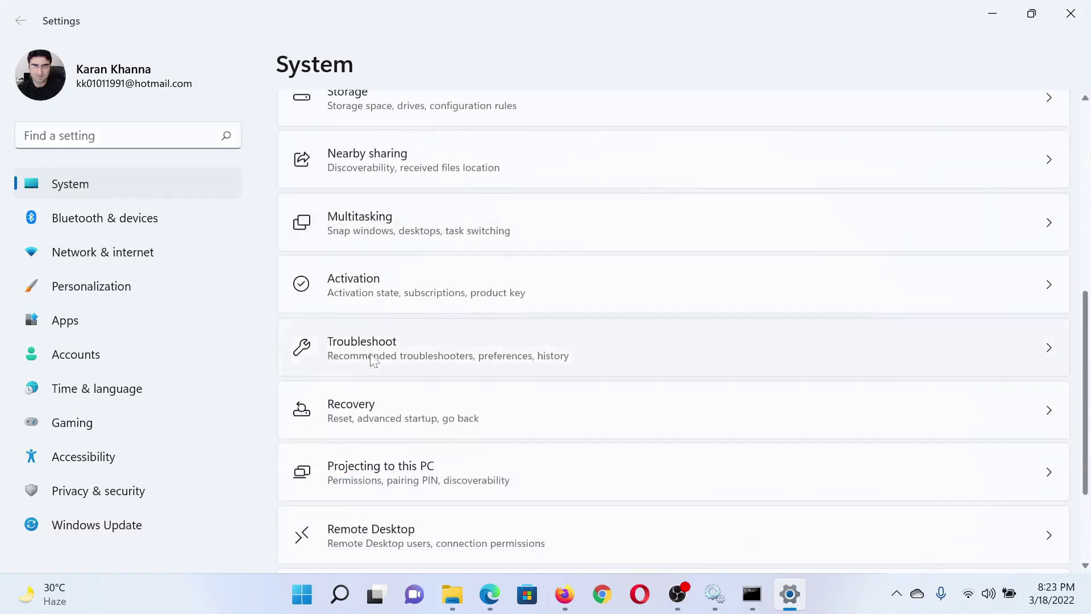
Go to System > Troubleshoot > Other troubleshooters to find the Windows Update troubleshooter.
left_click(373, 361)
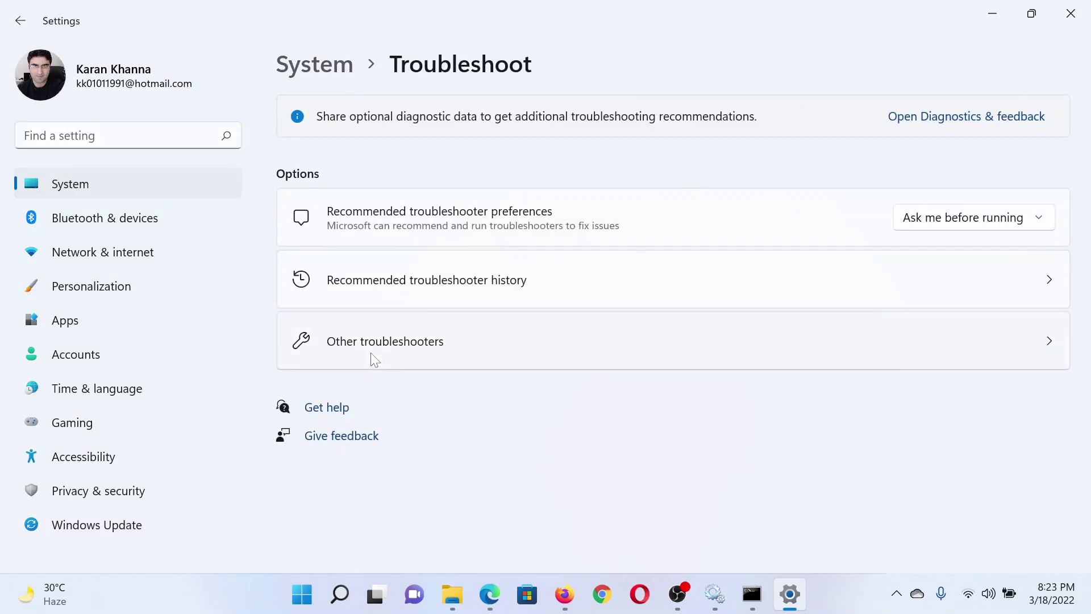
left_click(373, 361)
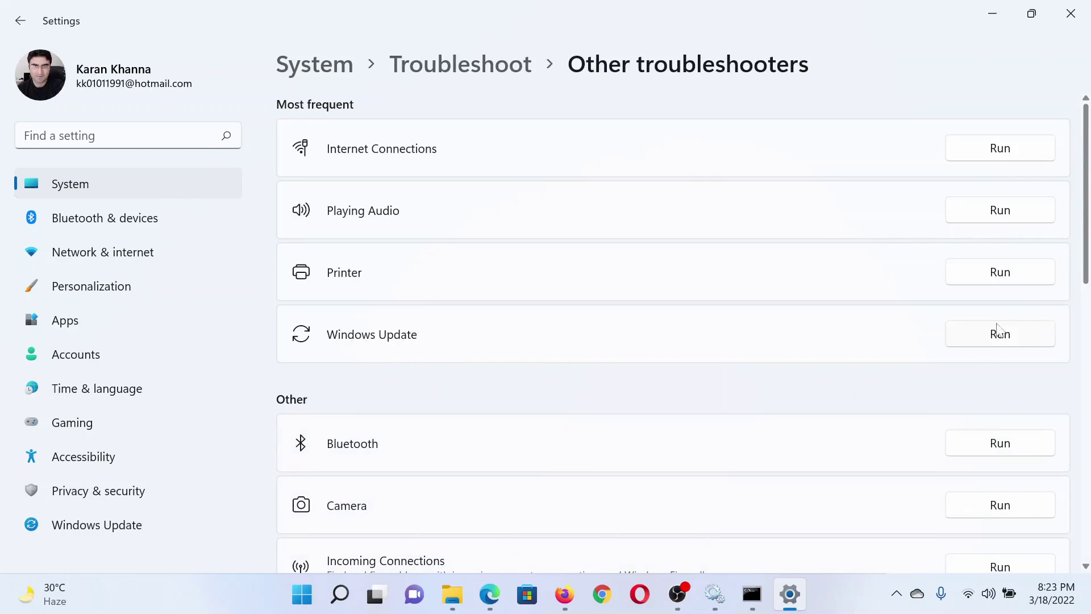
Close Settings and copy the article's 'DISM.exe /Online /Cleanup-Image /RestoreHealth' command.
left_click(1070, 13)
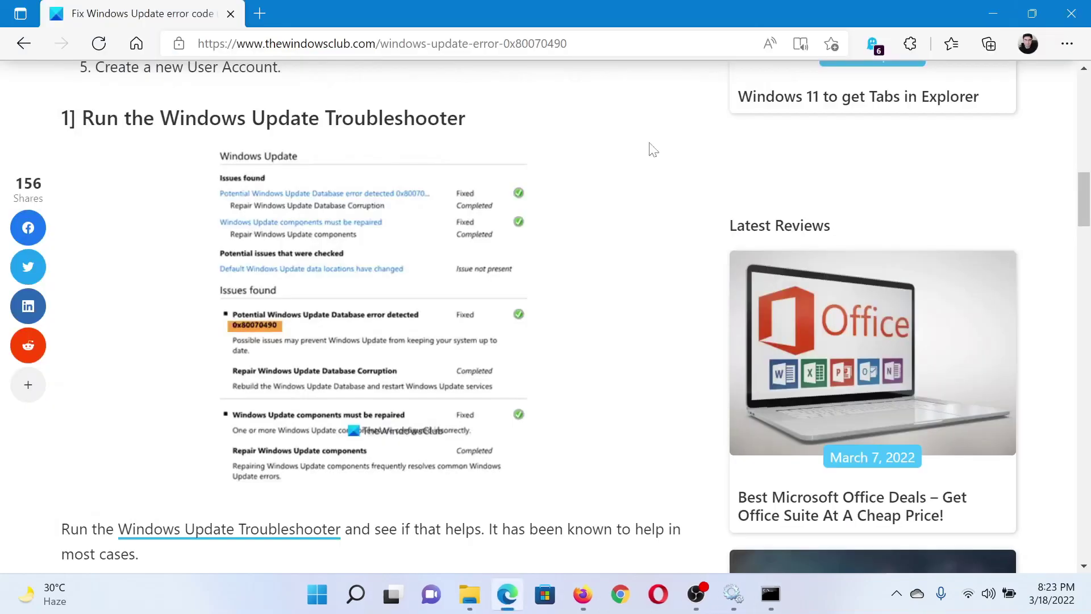
scroll(649, 150, "down", 5)
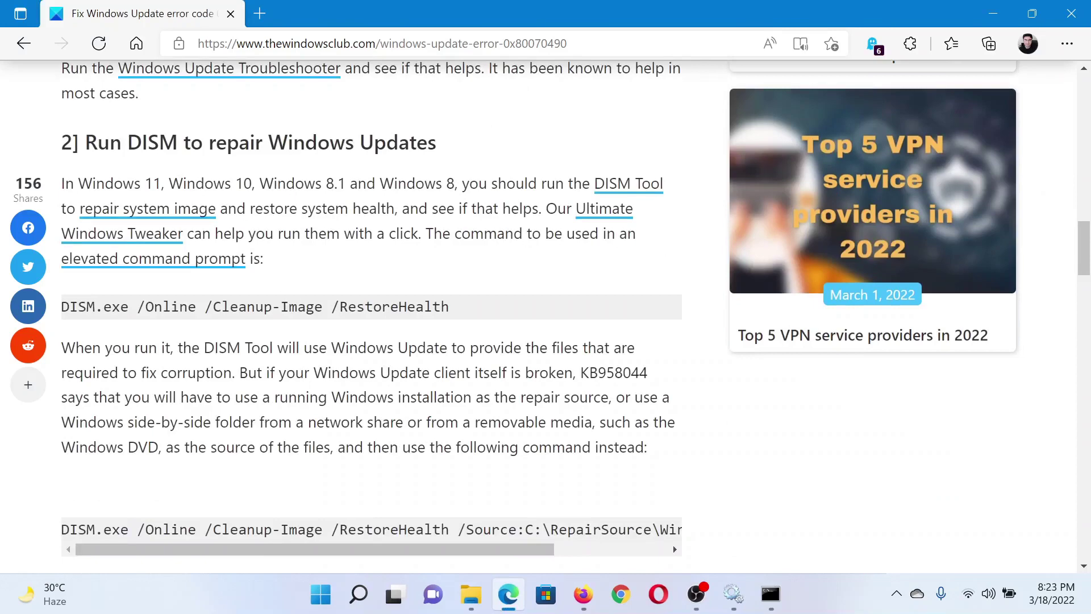
triple_click(268, 308)
right_click(267, 309)
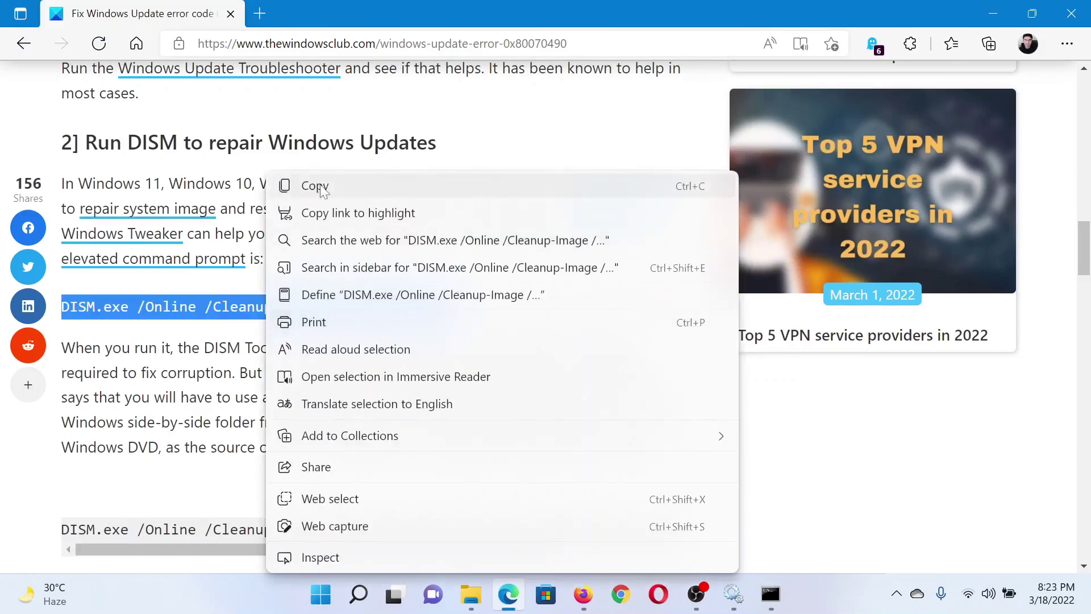
left_click(322, 187)
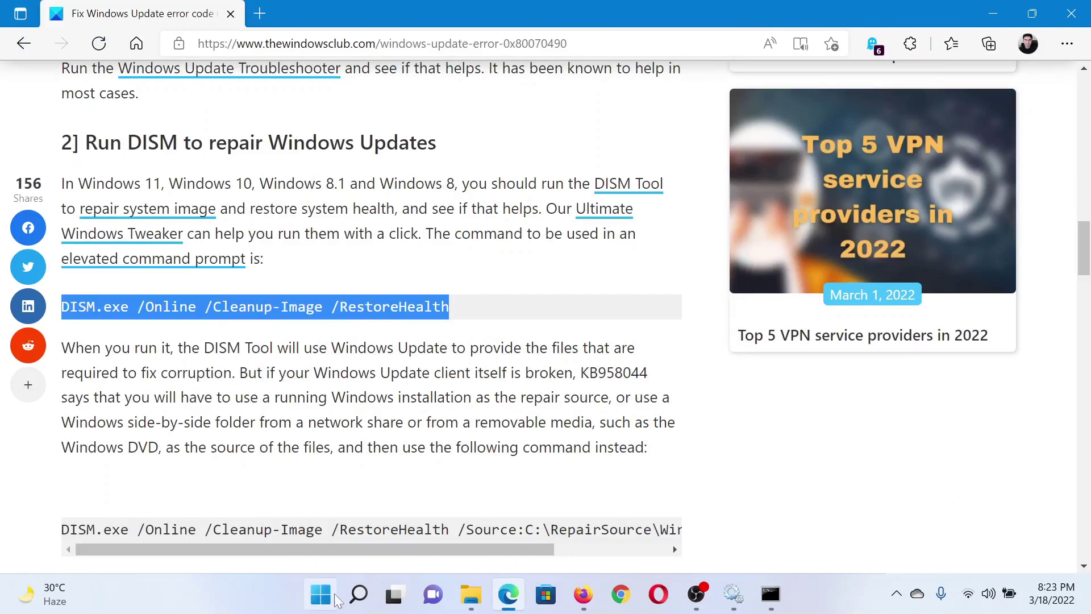
Run the copied DISM RestoreHealth command in an administrator Command Prompt.
left_click(360, 597)
type("co")
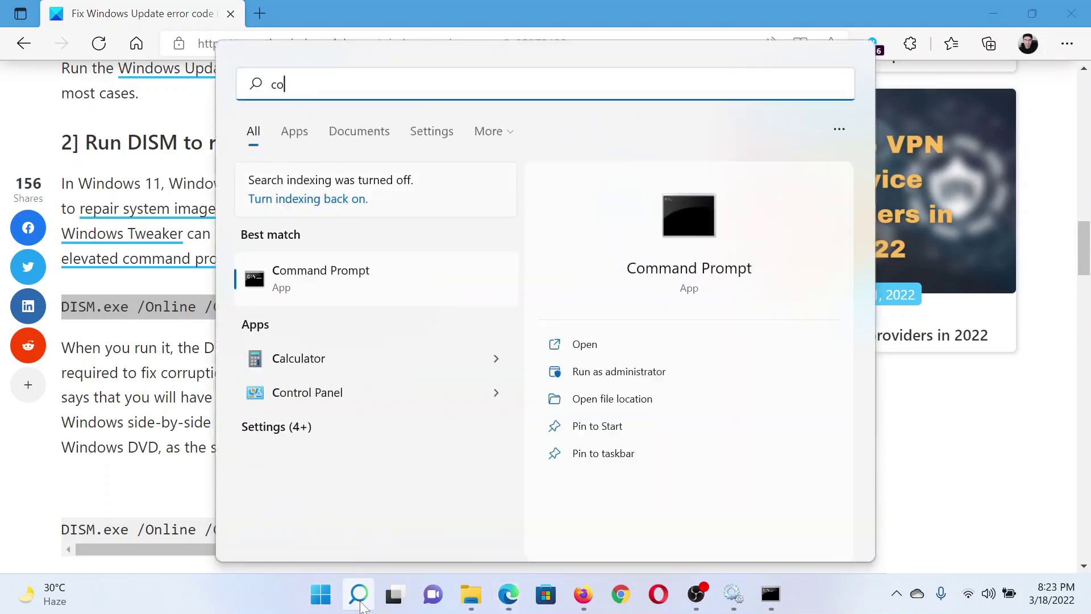
type("mm")
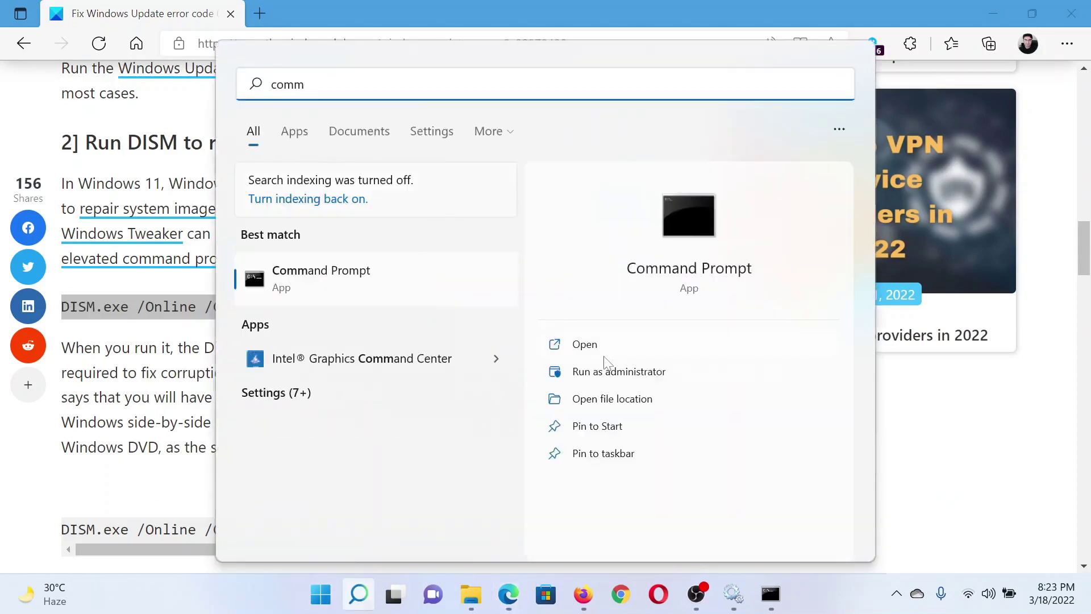
left_click(770, 595)
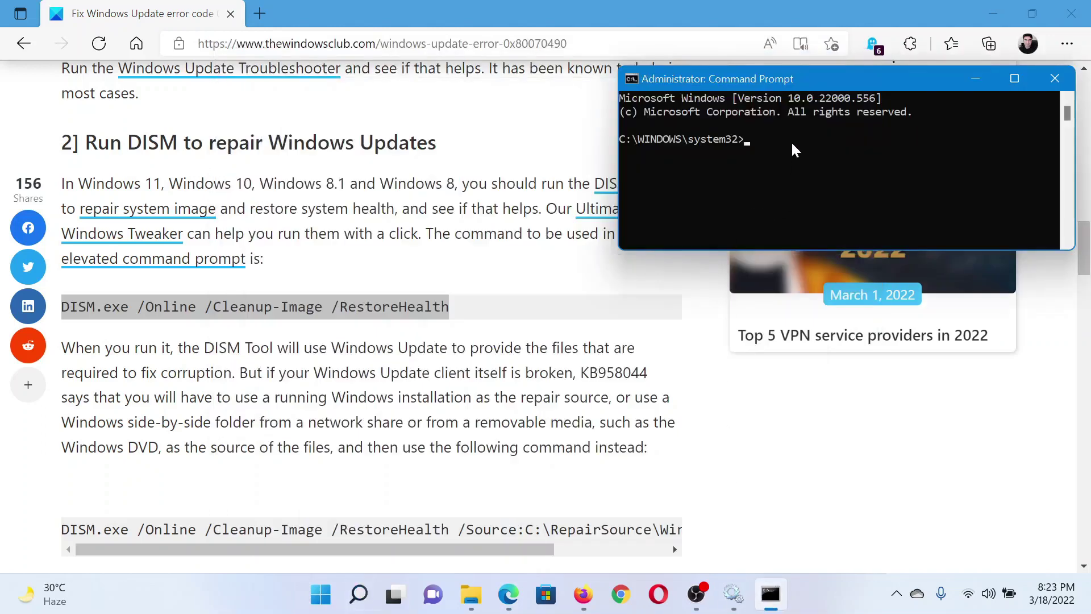
right_click(791, 141)
key("Return")
Back in the article, highlight section 3's list of default service startup types.
left_click(480, 418)
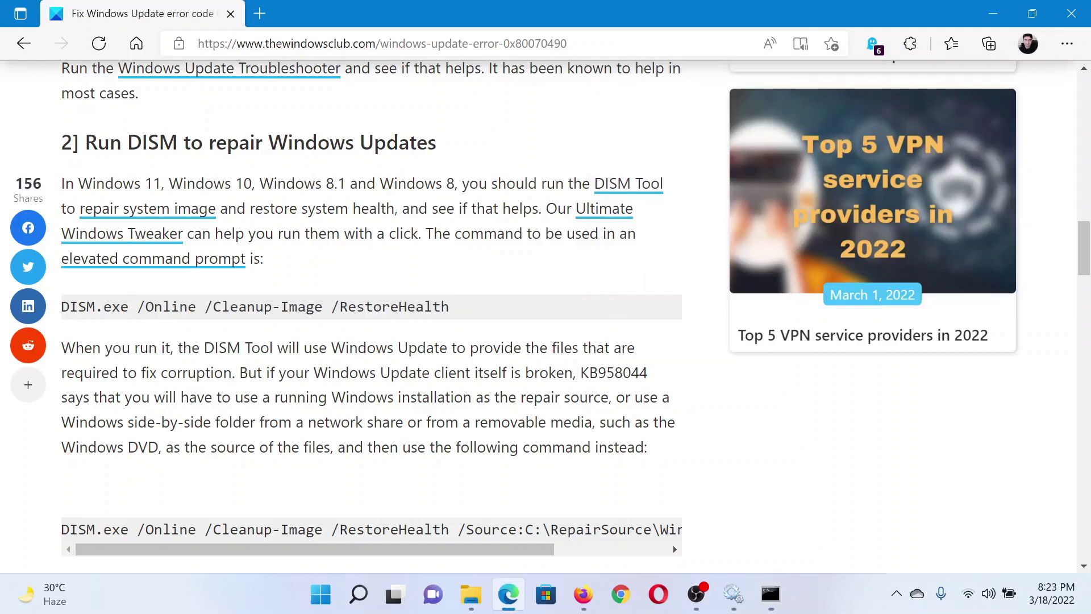
scroll(596, 444, "down", 3)
scroll(661, 474, "down", 1)
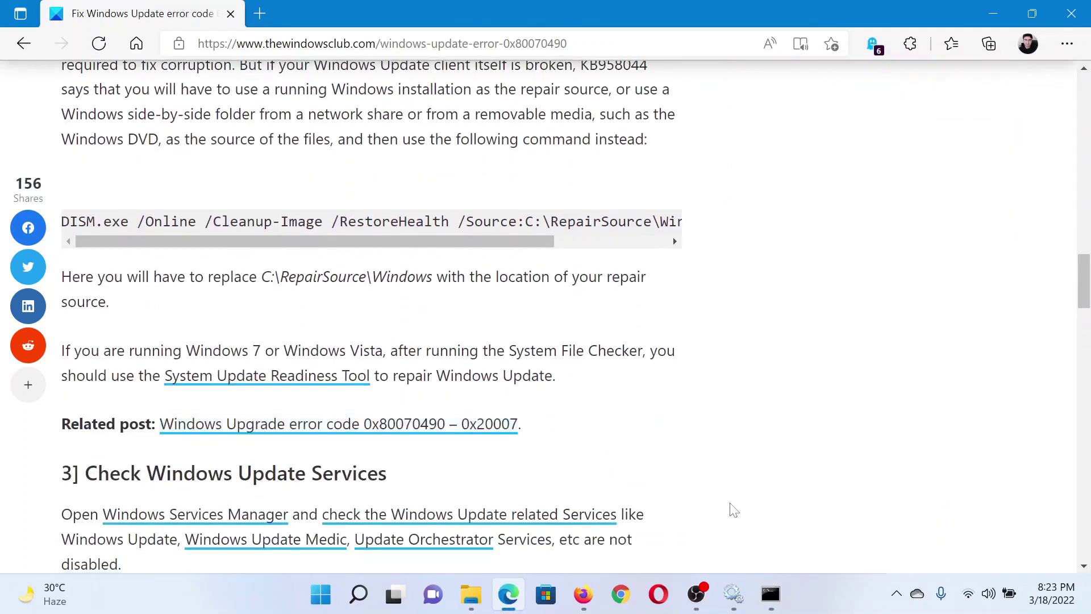
scroll(439, 436, "down", 3)
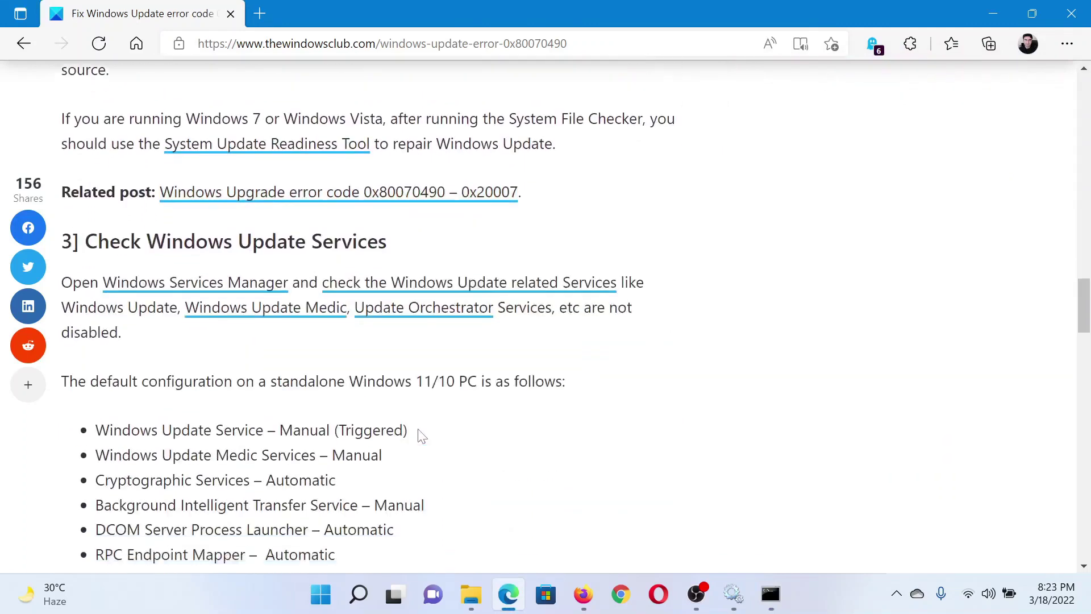
scroll(418, 434, "down", 1)
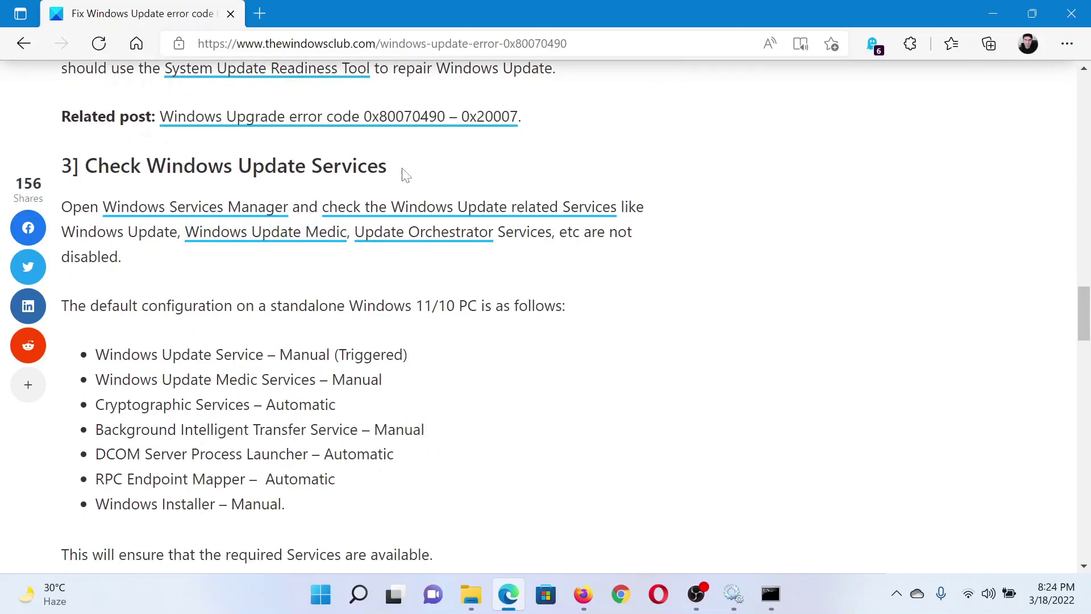
left_click_drag(96, 354, 316, 506)
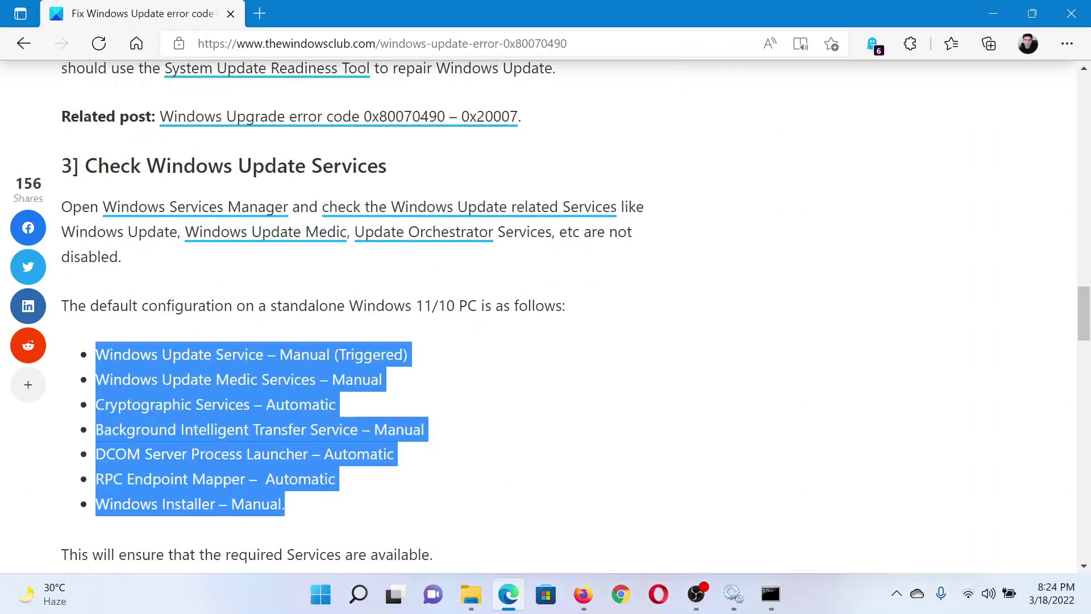
left_click(277, 382)
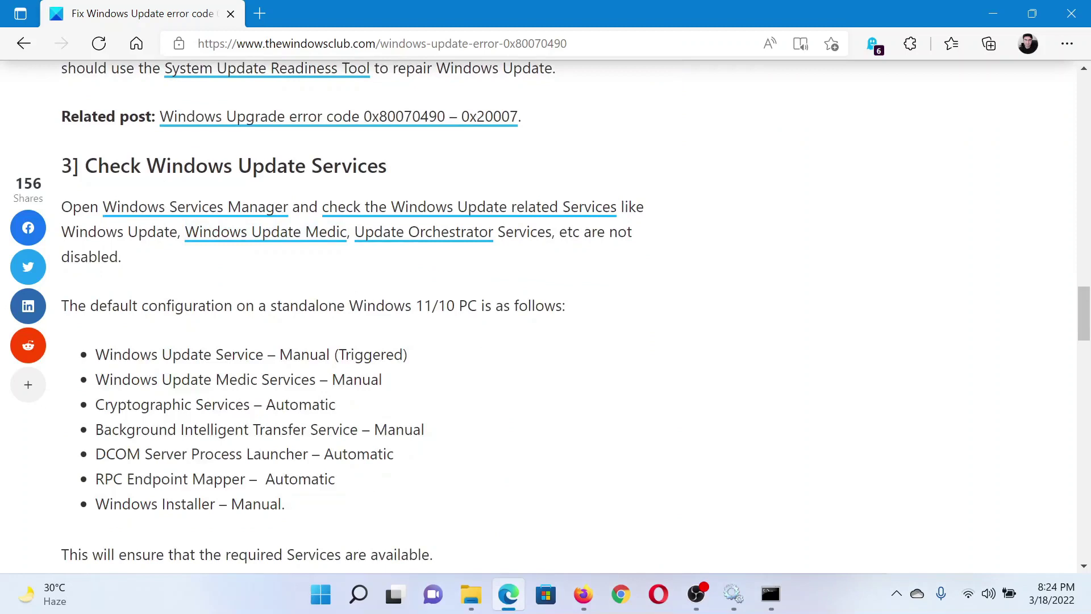
Launch the Services console with services.msc from the Run dialog.
key("super+r")
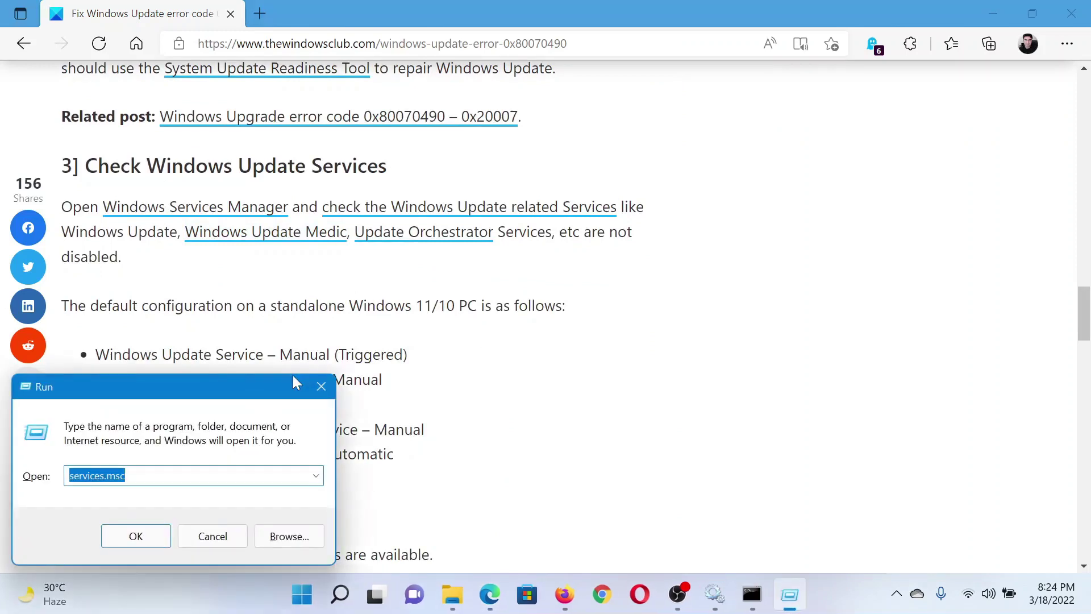
key("End")
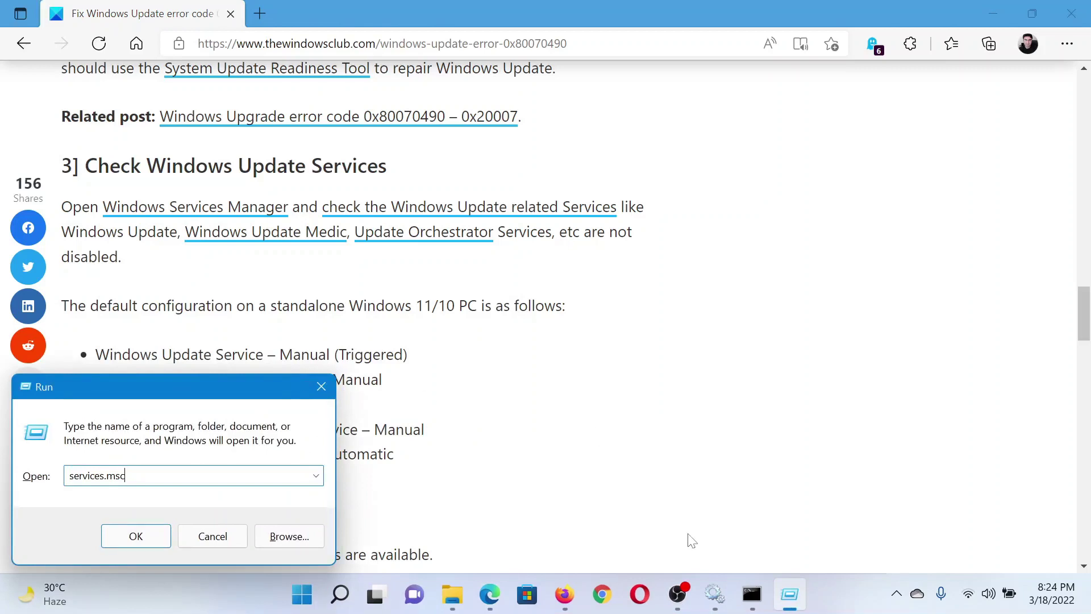
left_click(715, 595)
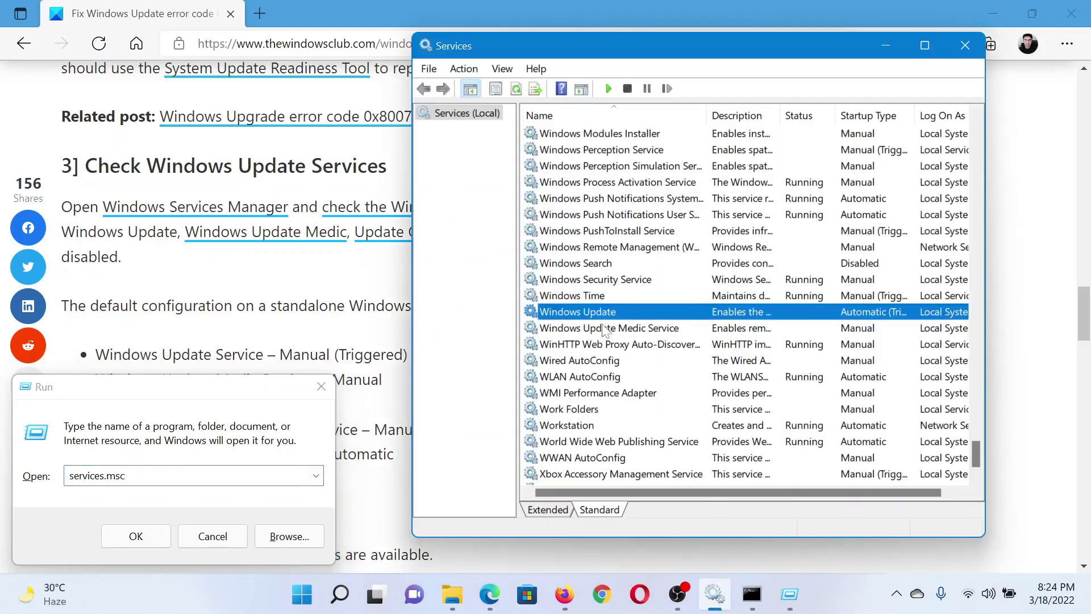
left_click(392, 392)
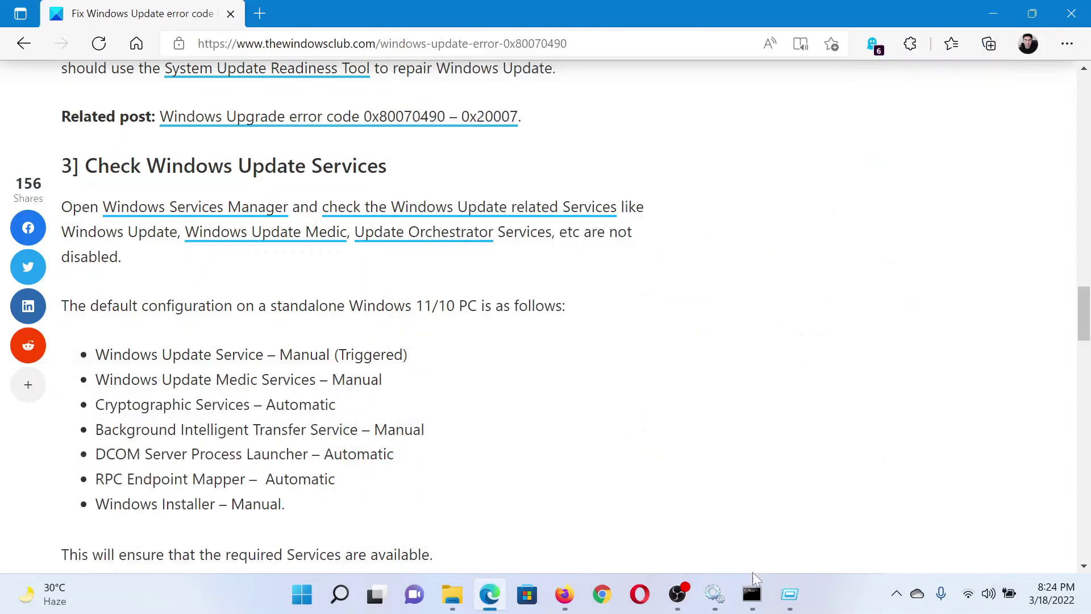
left_click(715, 595)
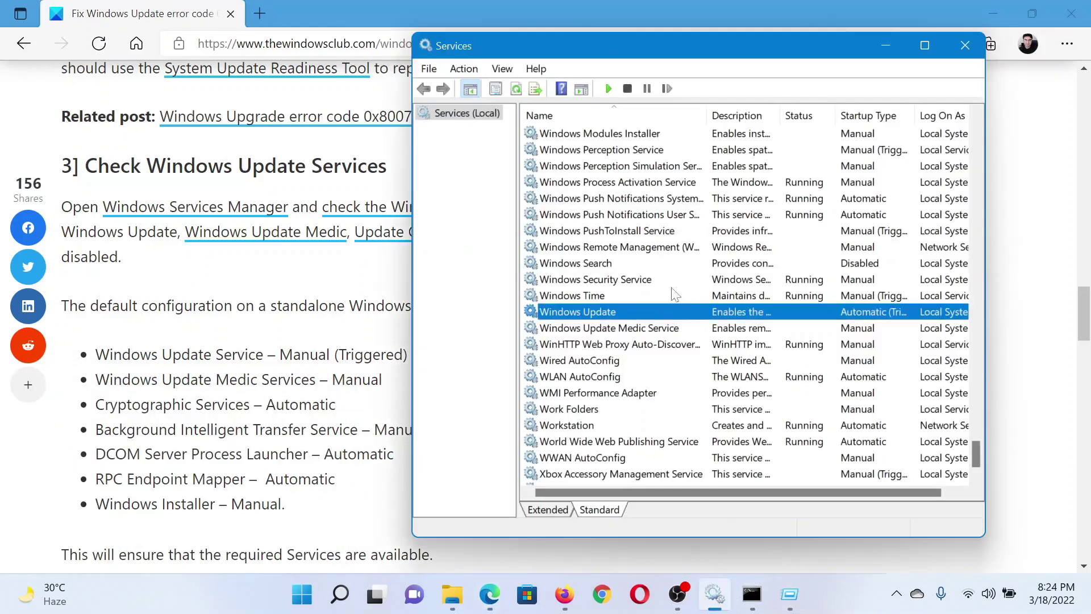
Change the Windows Update service's startup type to Manual and apply it.
double_click(601, 316)
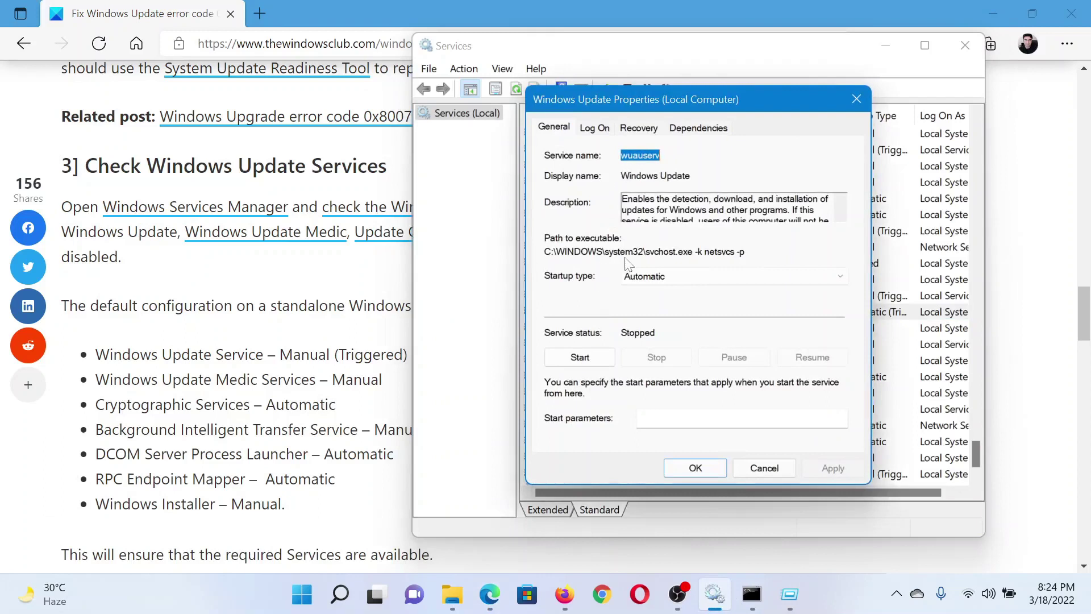
left_click(650, 279)
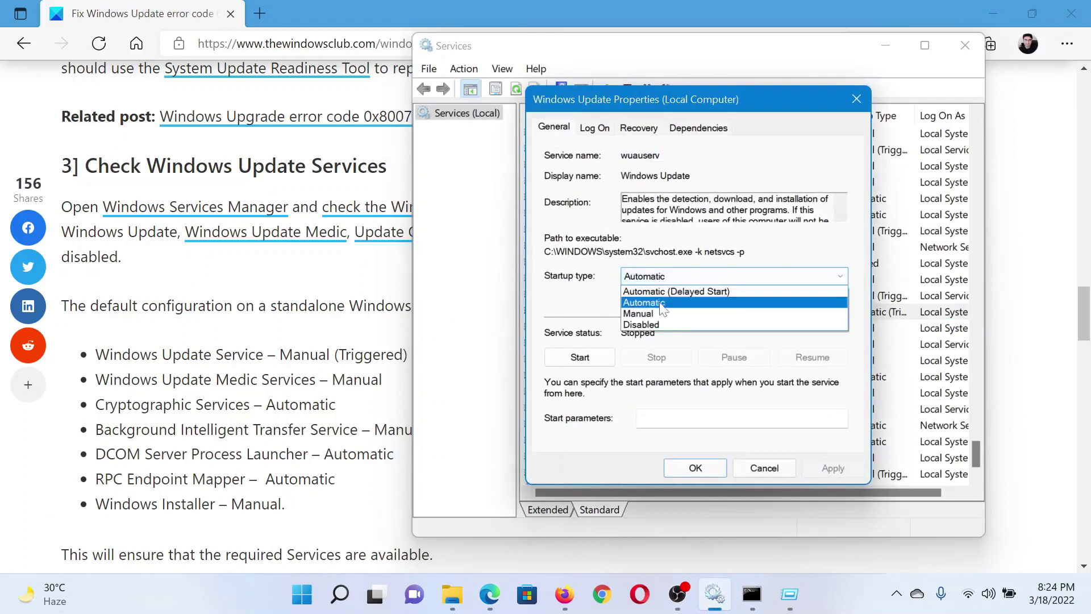
left_click(662, 316)
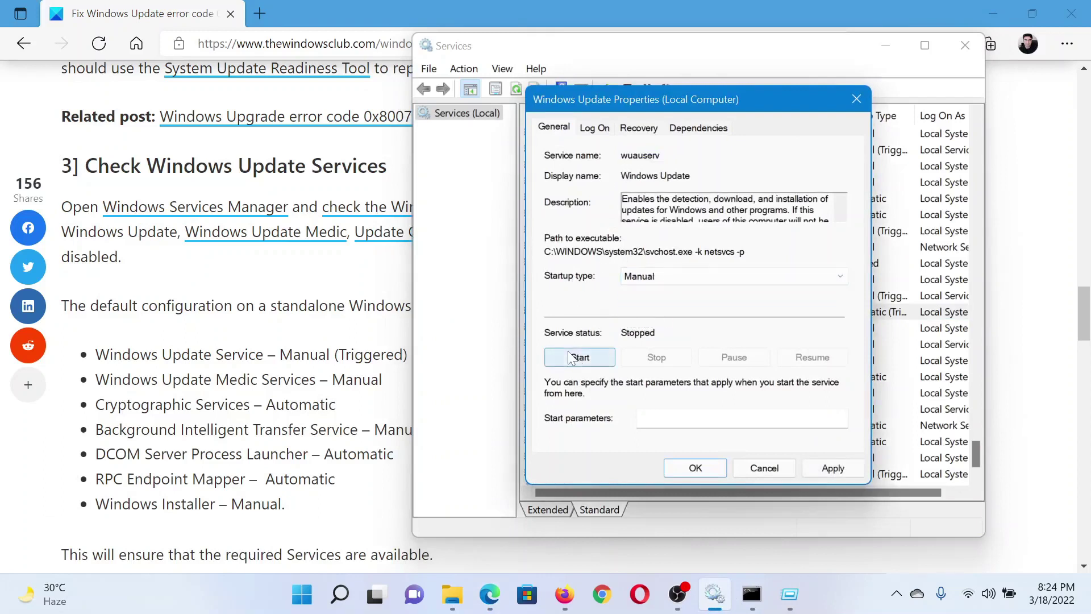
left_click(832, 468)
left_click(696, 468)
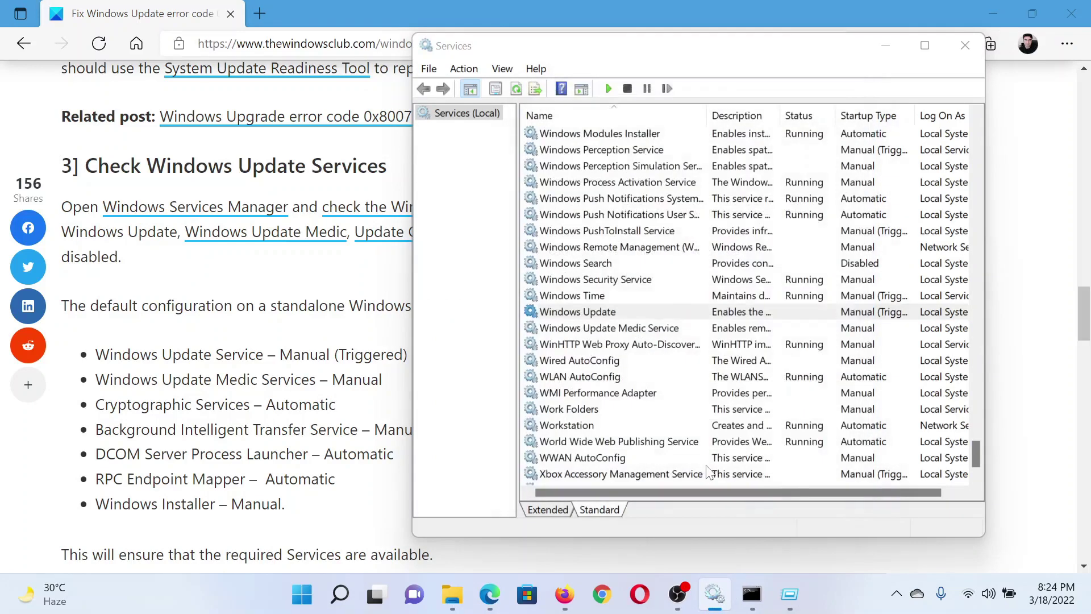
left_click(295, 340)
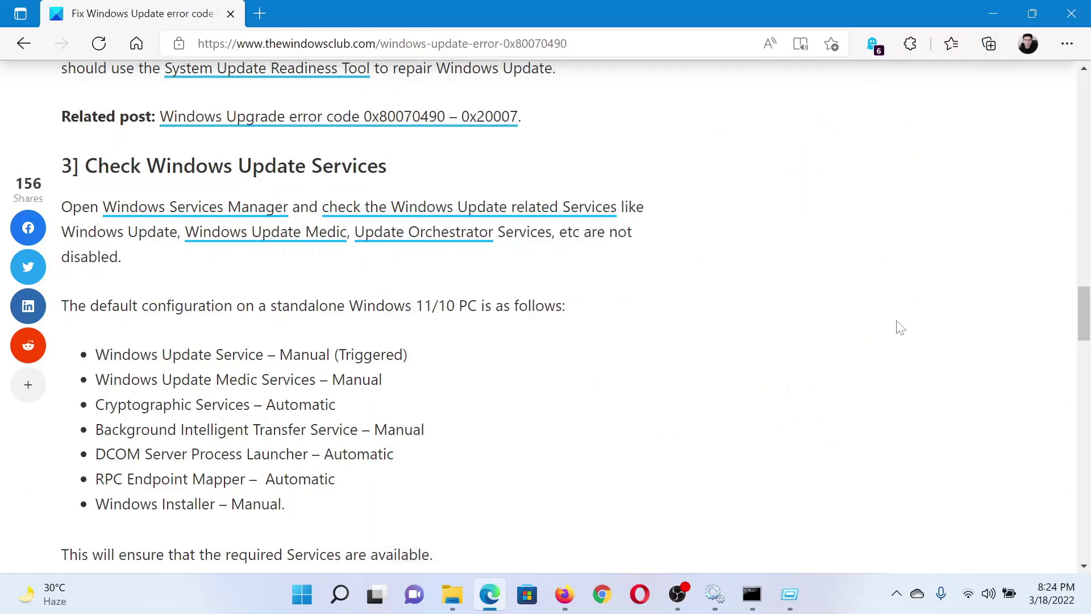
scroll(760, 436, "down", 4)
scroll(760, 437, "down", 1)
scroll(759, 436, "down", 7)
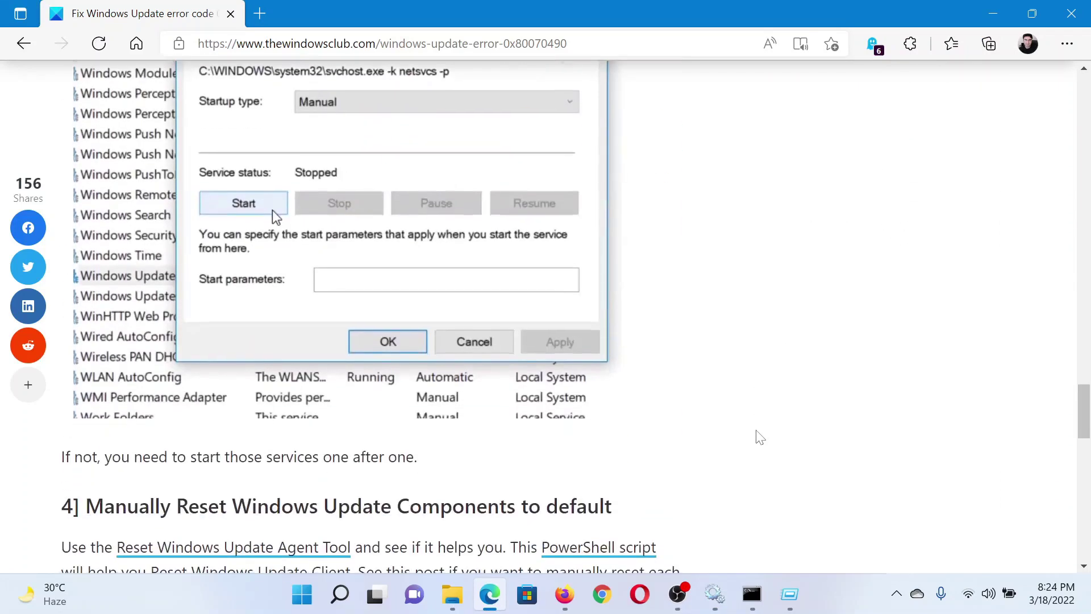
scroll(759, 436, "down", 3)
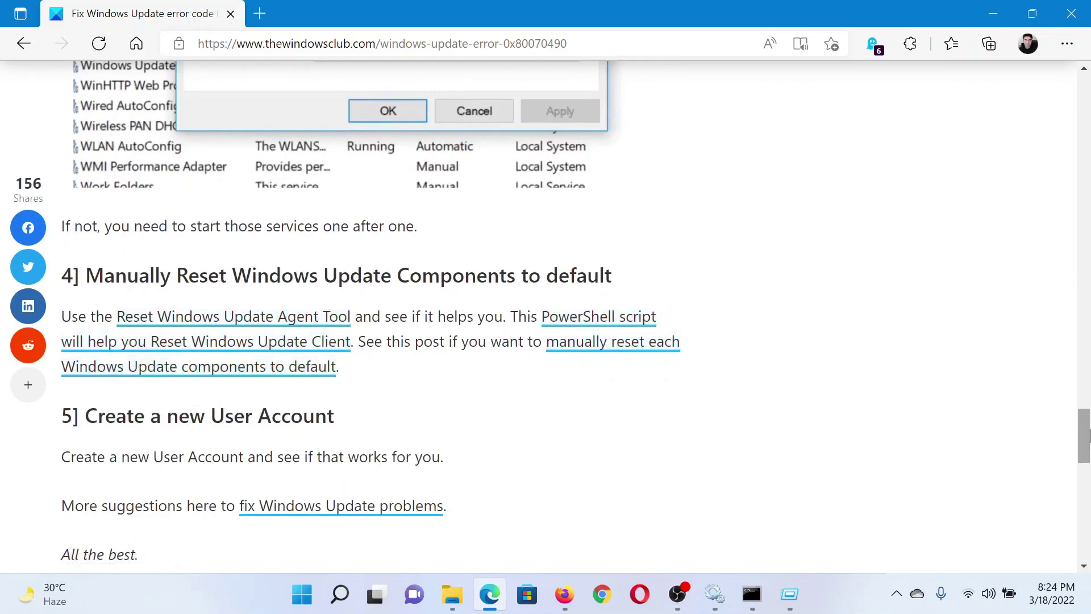
left_click_drag(1084, 435, 1082, 93)
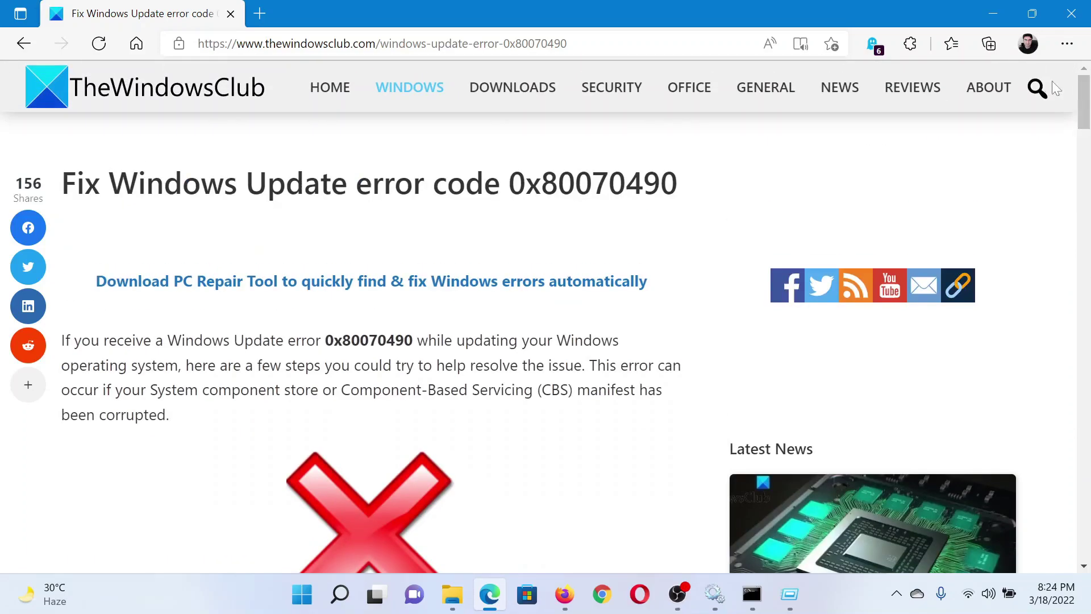